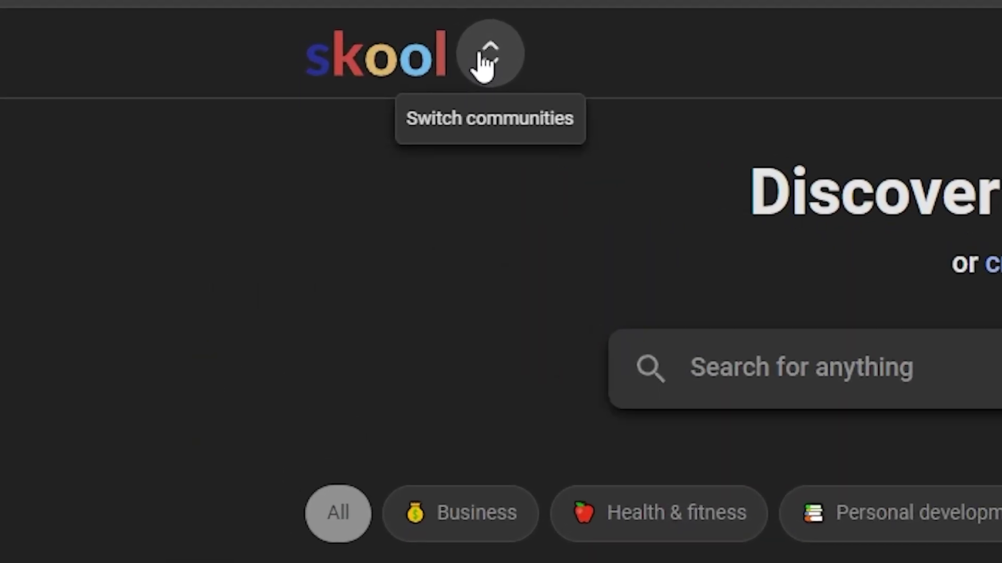
Filter the Discover communities page to Health & fitness and scroll through the results
left_click(236, 46)
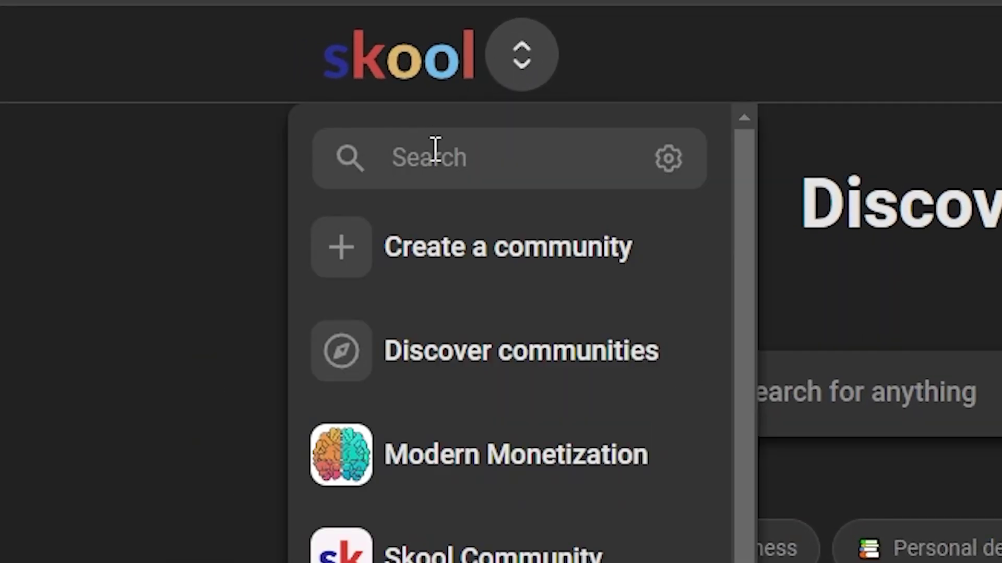
left_click(425, 371)
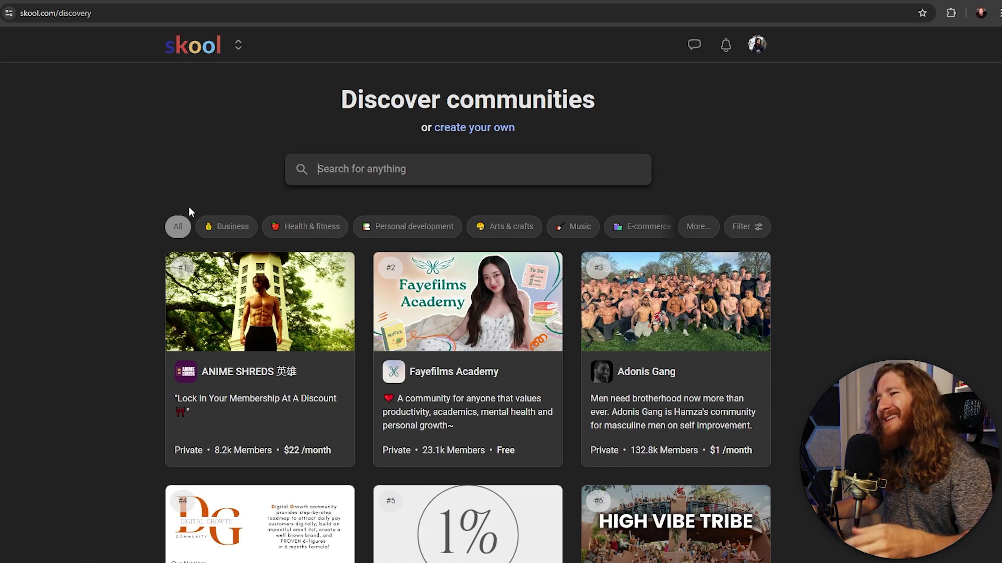
left_click(304, 233)
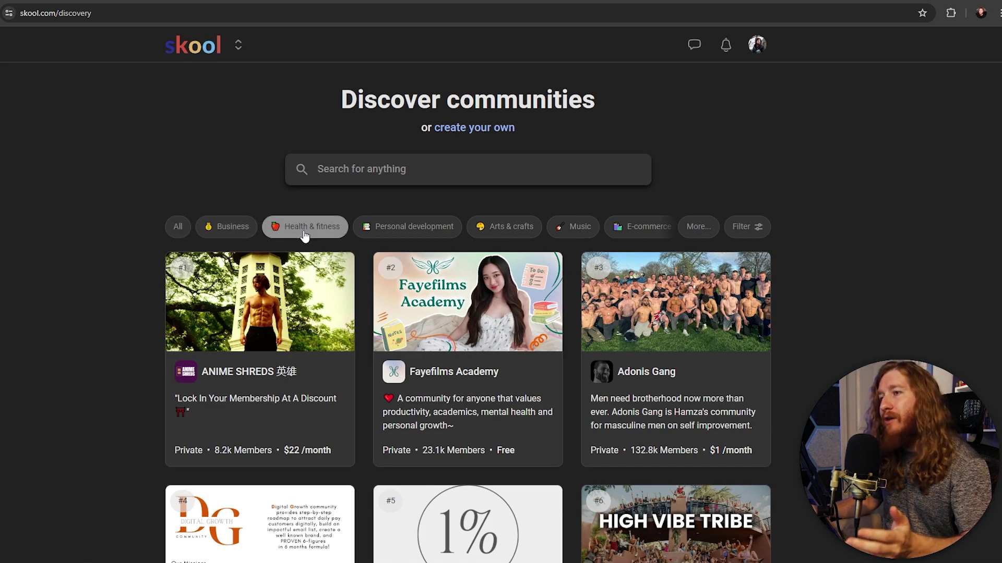
scroll(392, 286, "down", 10)
scroll(392, 286, "down", 6)
scroll(489, 340, "up", 1)
scroll(492, 345, "up", 12)
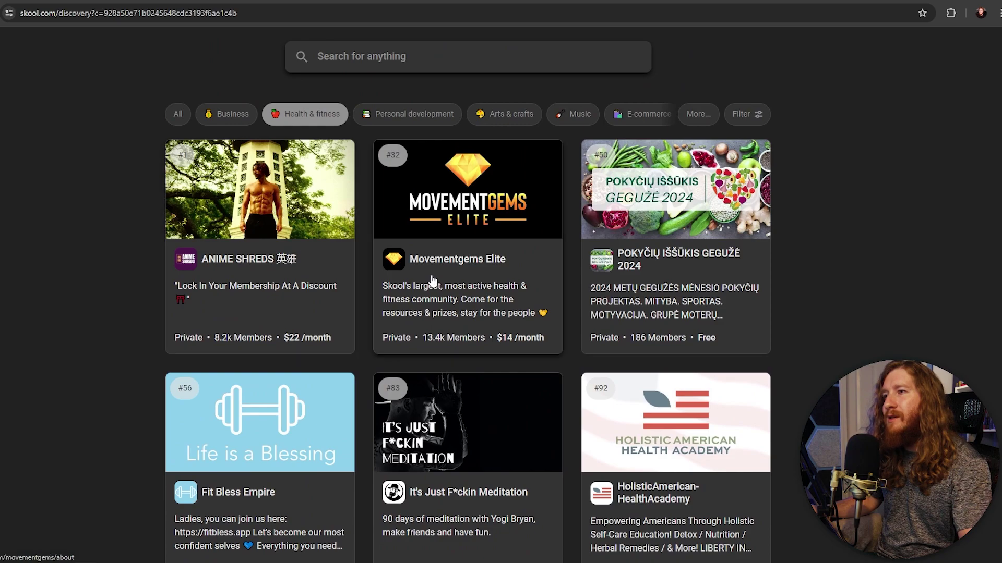
scroll(432, 281, "down", 8)
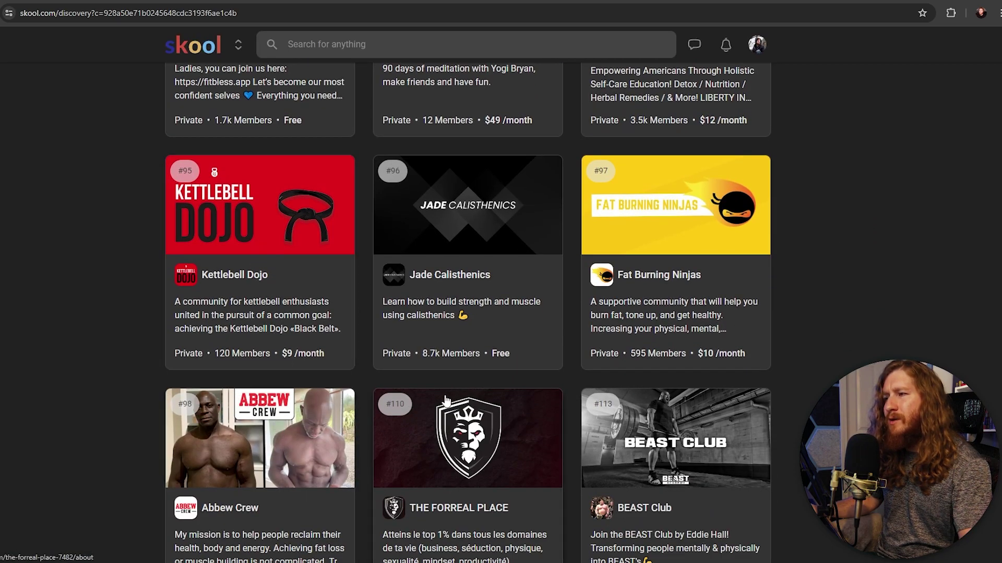
scroll(417, 355, "up", 1)
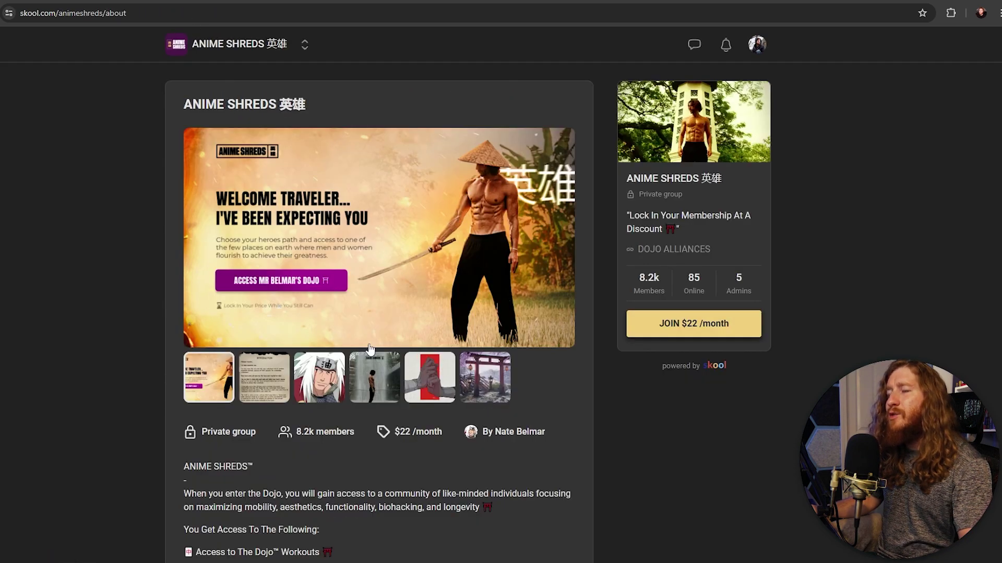
Browse the ANIME SHREDS gallery images and scroll through its about page
left_click(282, 370)
left_click(374, 377)
left_click(429, 377)
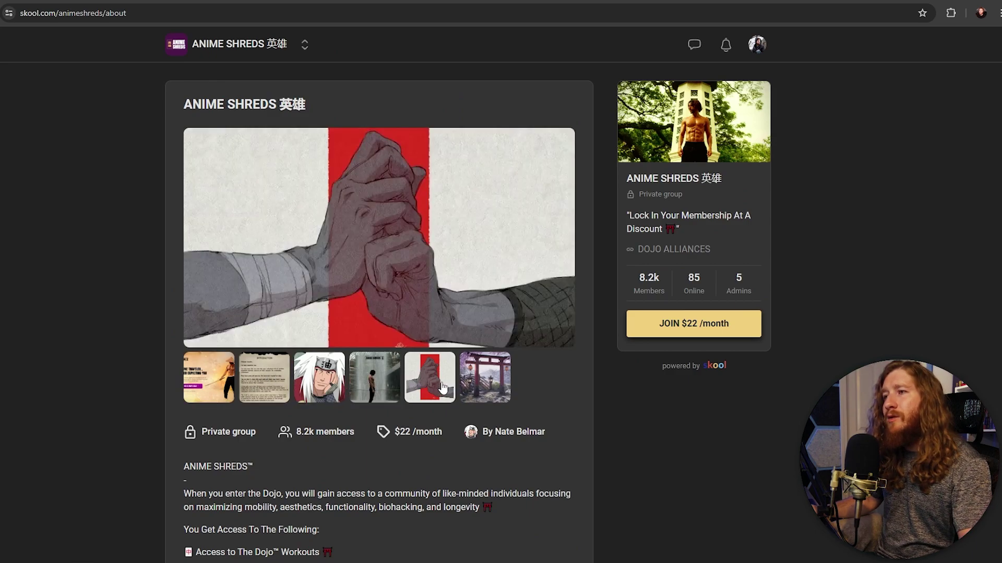
left_click(485, 377)
left_click(219, 383)
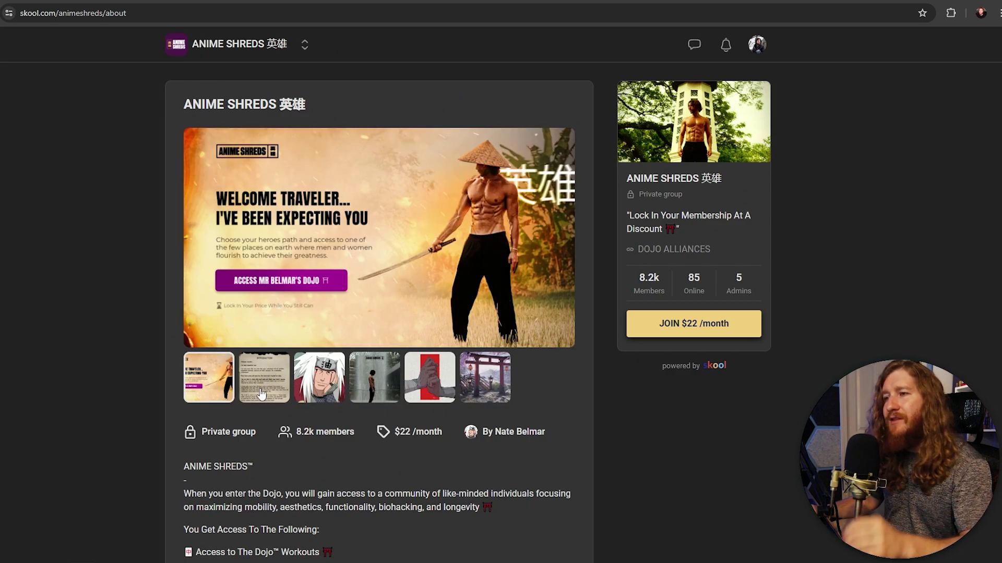
scroll(261, 392, "down", 1)
scroll(262, 392, "down", 4)
left_click_drag(415, 485, 177, 241)
left_click_drag(424, 466, 425, 358)
scroll(525, 404, "up", 2)
scroll(524, 400, "up", 2)
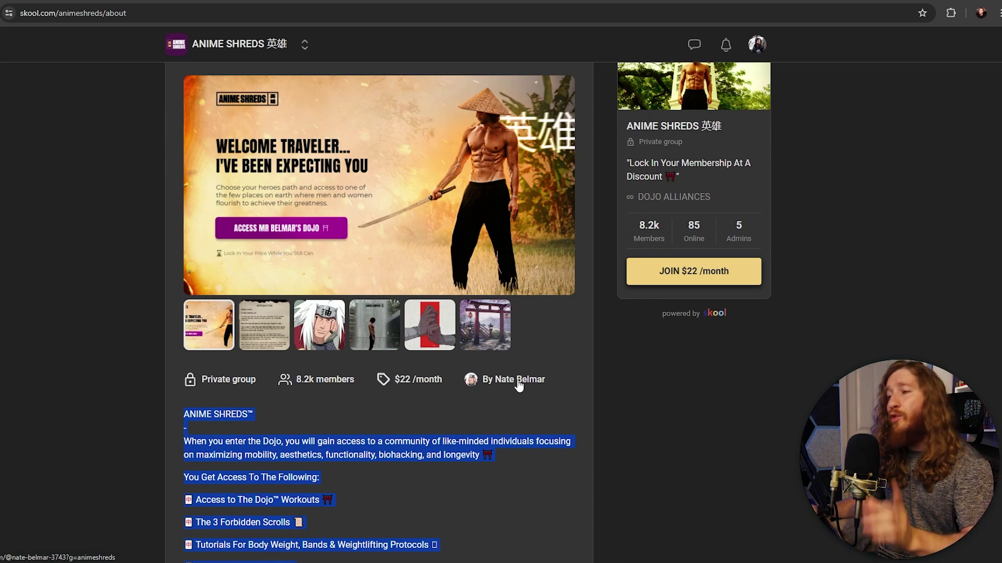
Check the ANIME SHREDS creator's profile and website, then open the Movementgems Elite creator's profile
left_click(547, 368)
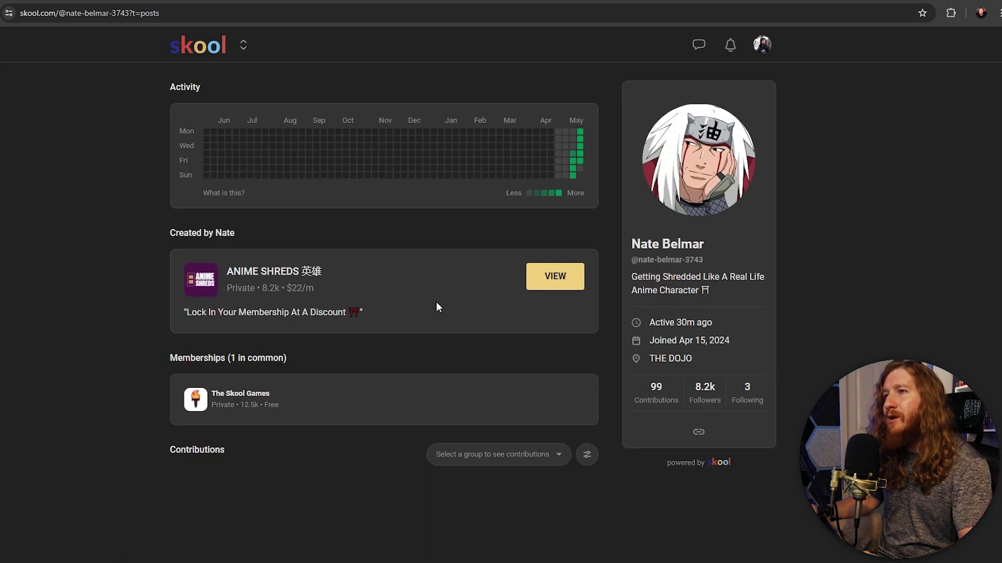
left_click(699, 432)
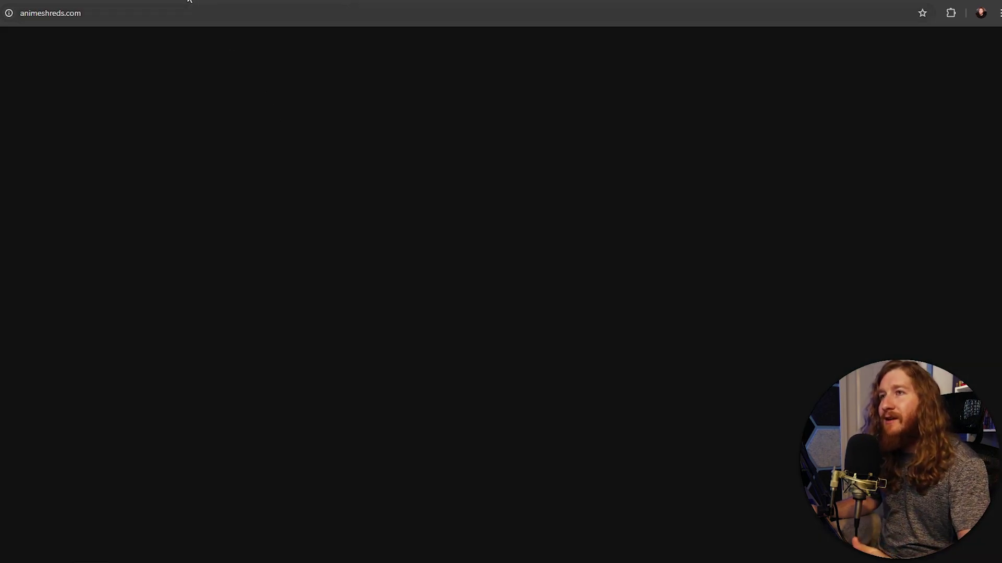
key("alt+Left")
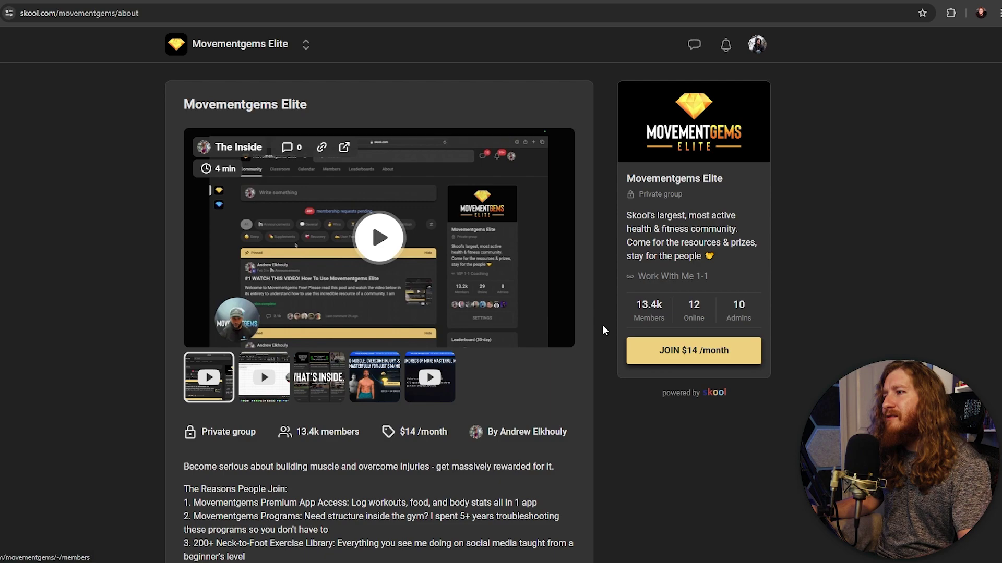
left_click(512, 432)
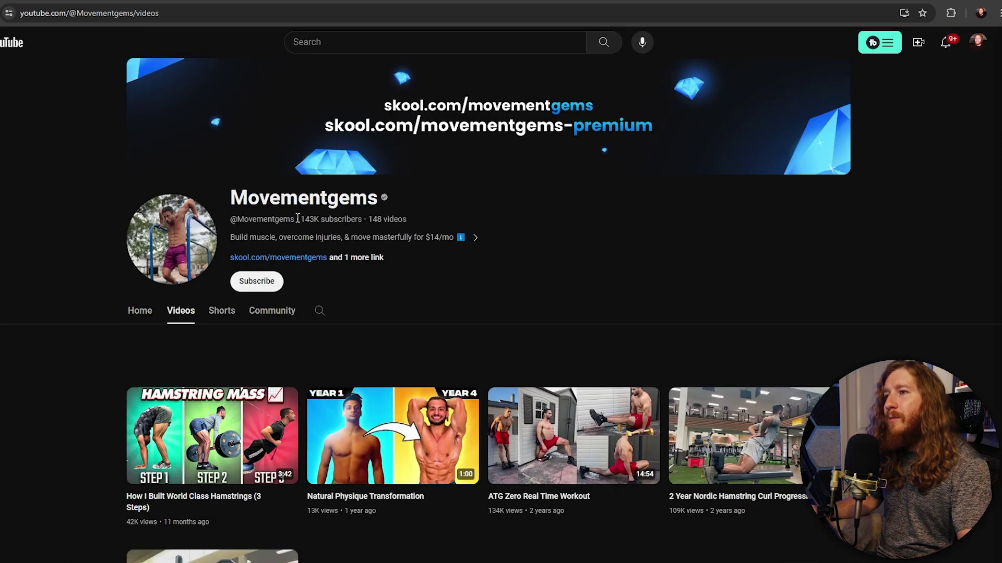
Browse the Movementgems YouTube channel, including its Shorts
left_click_drag(299, 220, 361, 219)
scroll(458, 288, "down", 1)
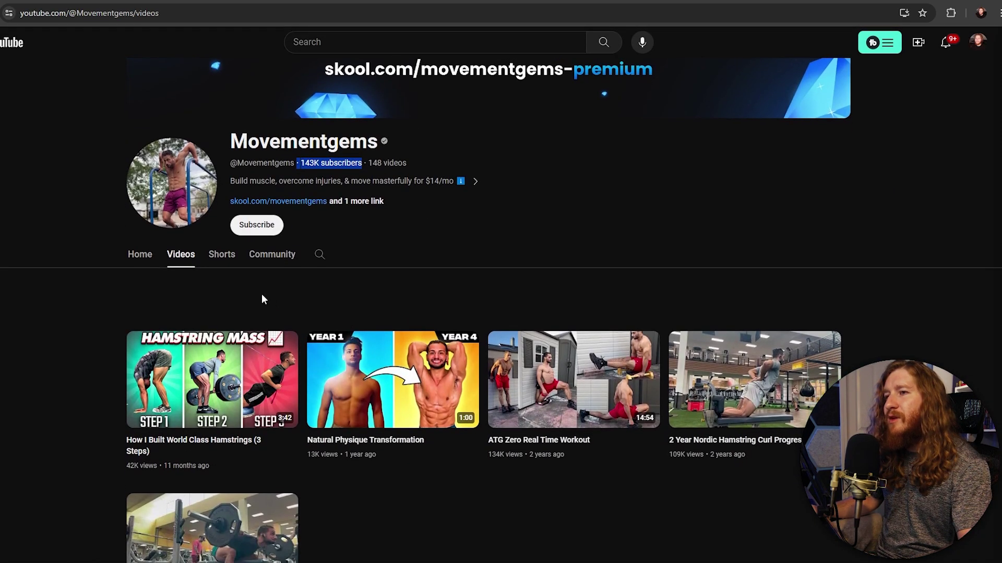
scroll(292, 354, "down", 3)
scroll(259, 395, "up", 2)
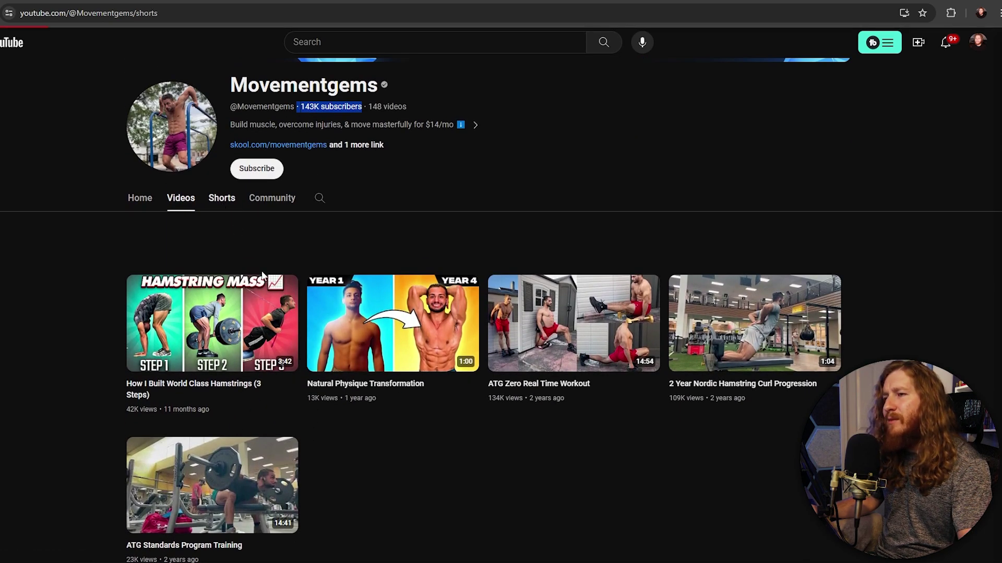
left_click(221, 198)
scroll(156, 324, "down", 4)
scroll(151, 354, "down", 5)
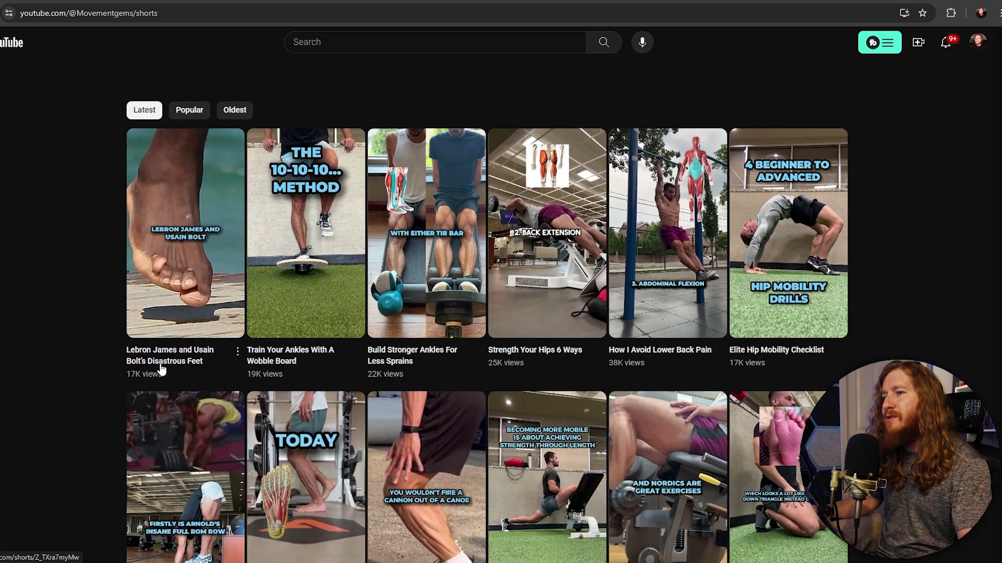
scroll(188, 376, "up", 6)
scroll(197, 389, "up", 3)
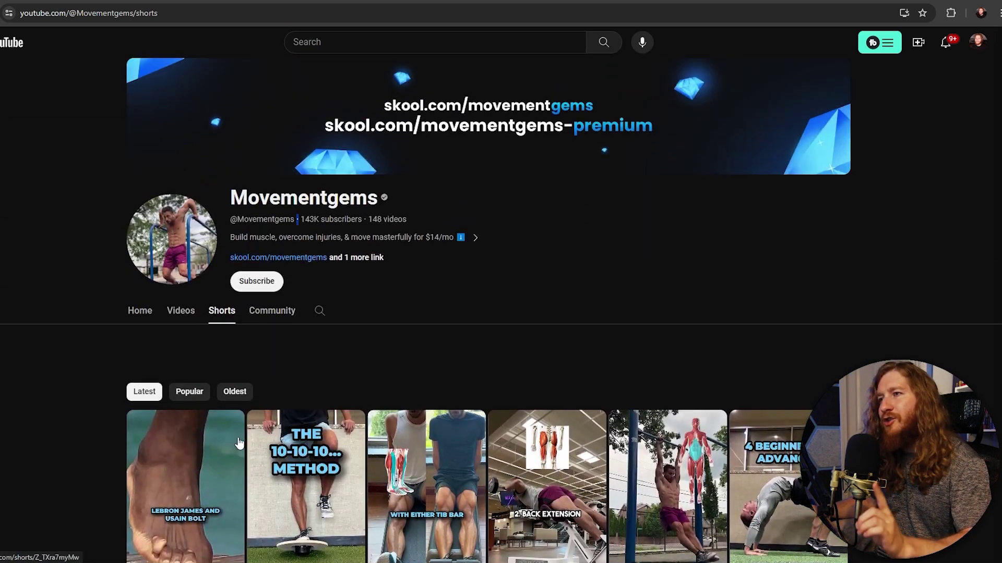
scroll(240, 366, "down", 2)
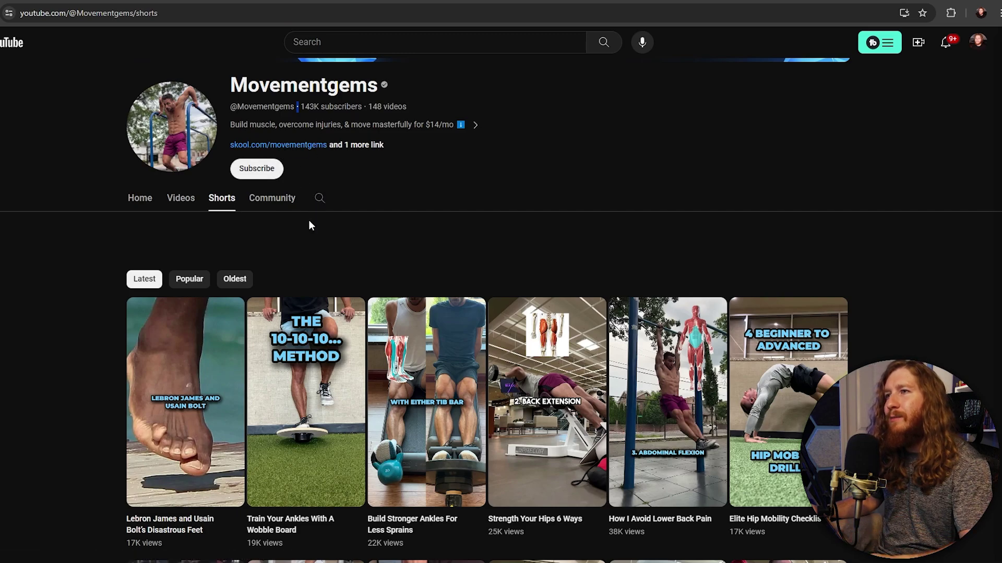
scroll(314, 214, "up", 2)
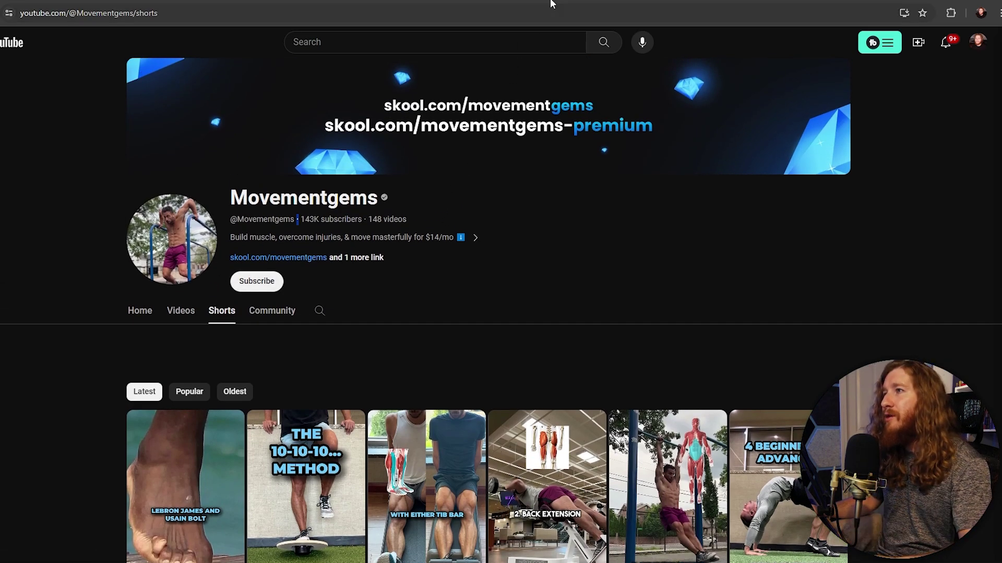
Note the movementgems Instagram follower count, then return to the Kettlebell Dojo about page
key("ctrl+Tab")
left_click_drag(540, 92, 596, 93)
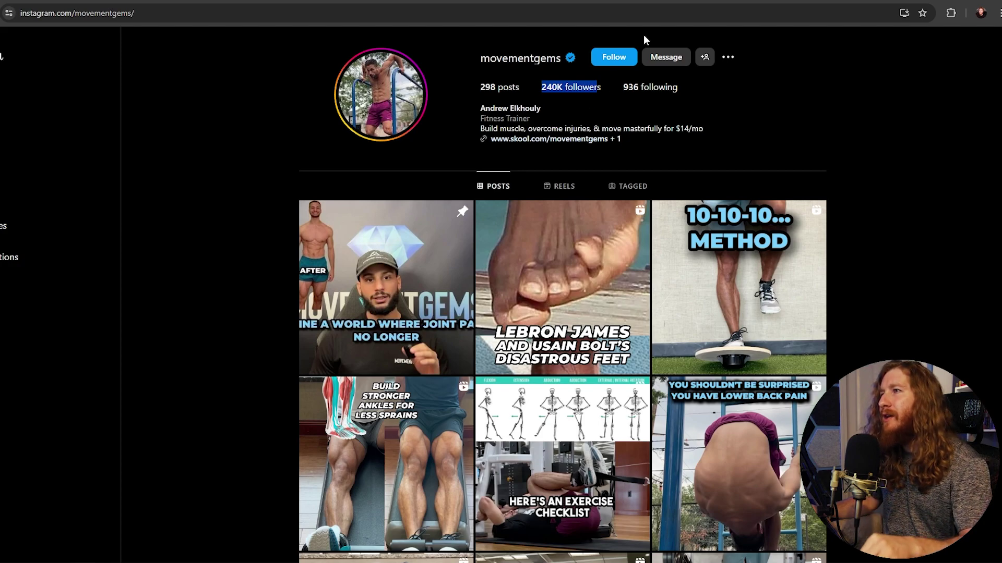
key("ctrl+Tab")
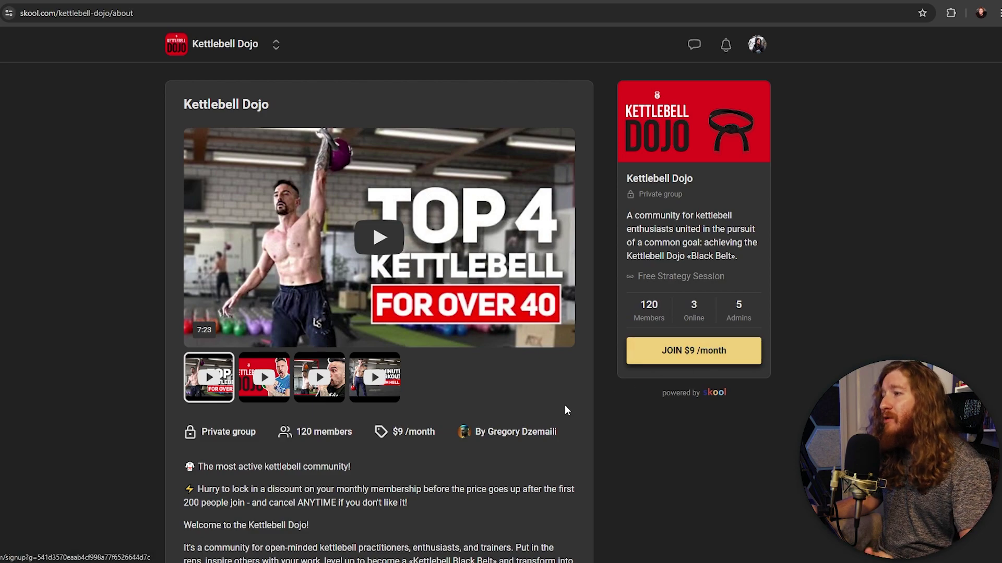
Check the Kettlebell Dojo creator's YouTube videos and 7,023 followers, then open Abbew Crew's creator profile
left_click(514, 435)
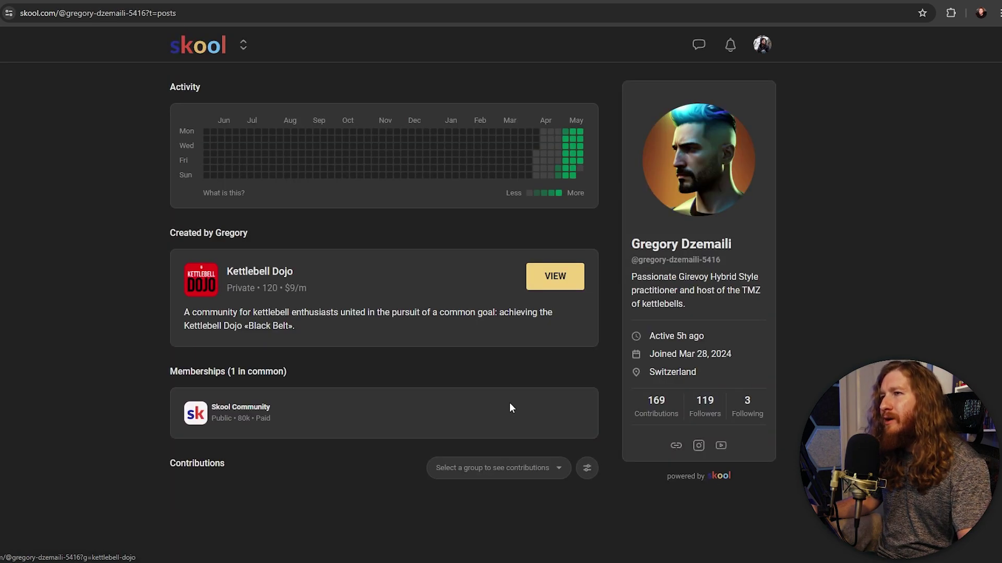
left_click(722, 446)
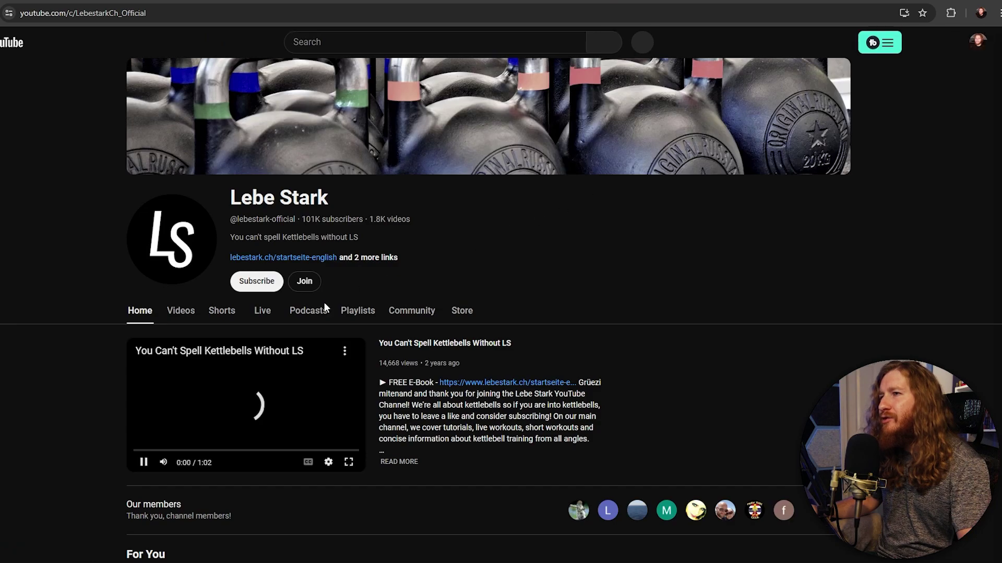
left_click(182, 312)
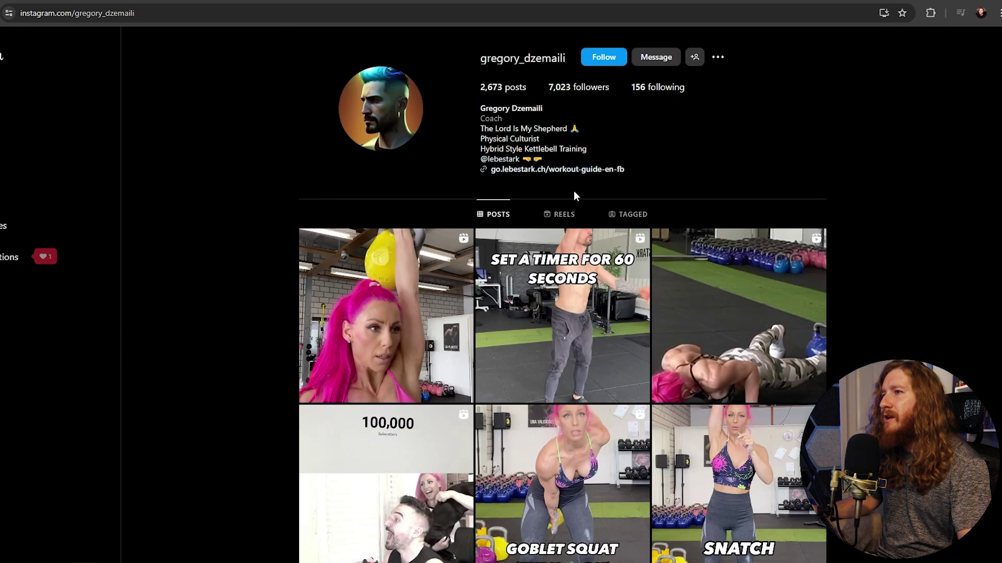
left_click_drag(543, 89, 608, 89)
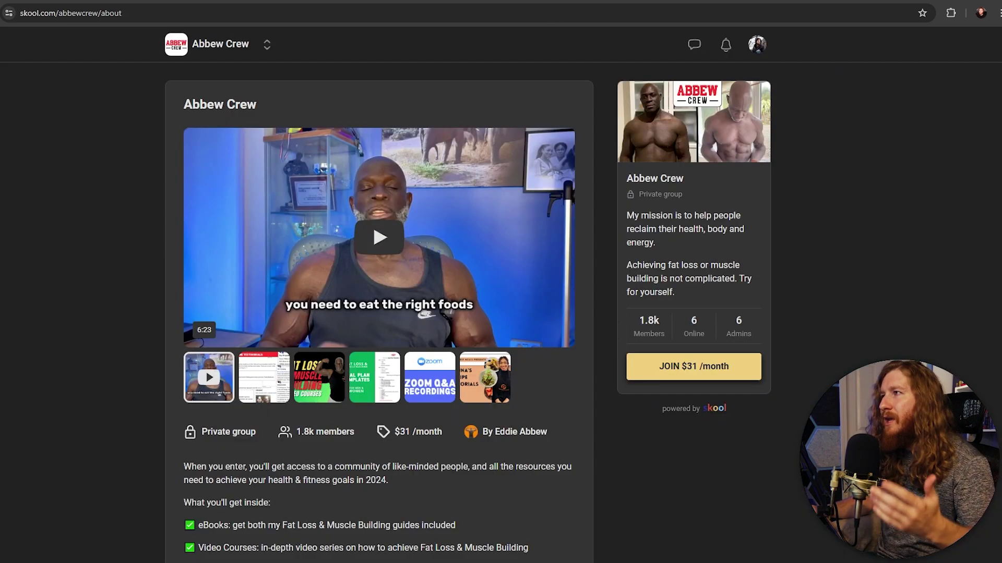
left_click(520, 433)
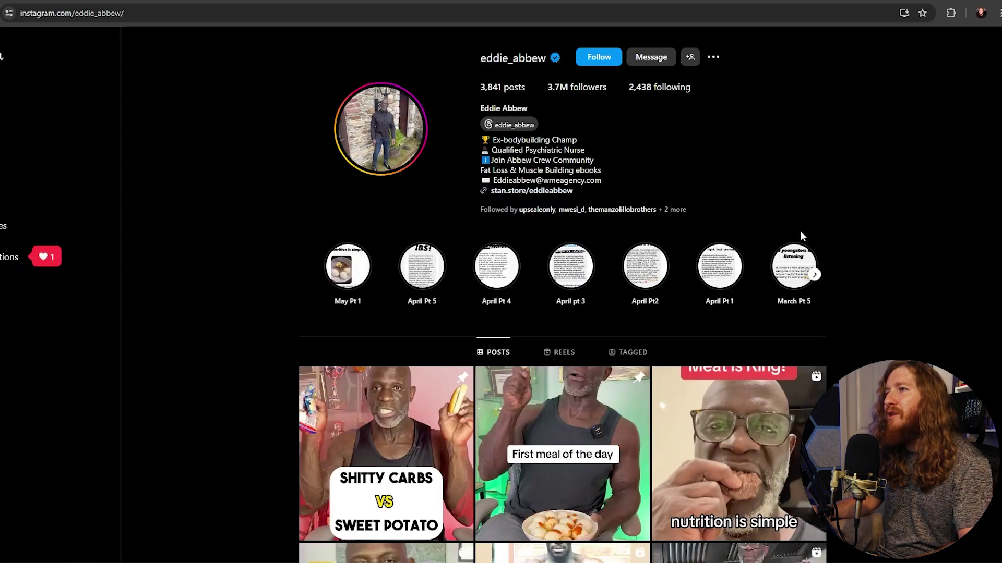
Scan the Abbew Crew creator's Instagram posts and open the stan.store link in his bio
scroll(574, 282, "down", 4)
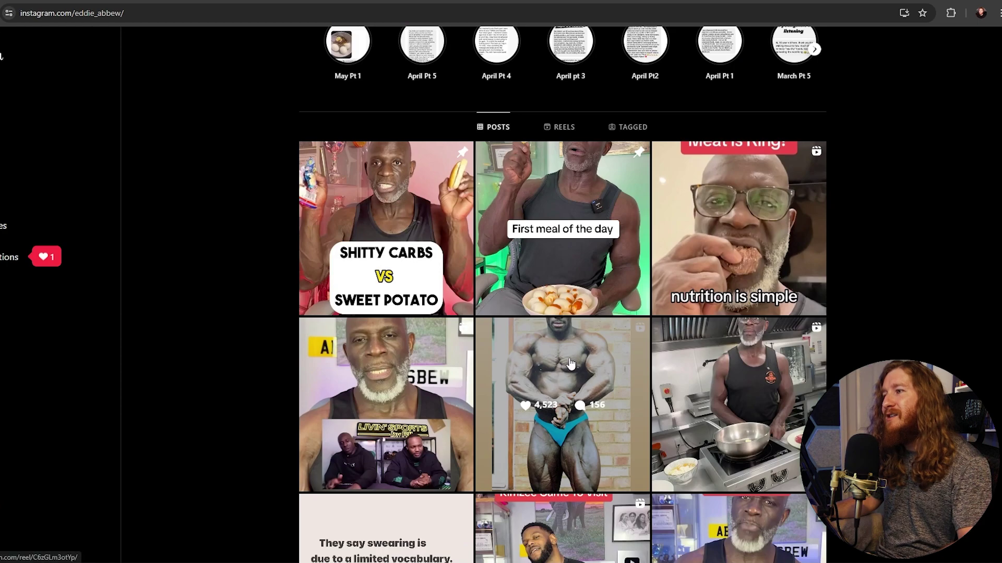
scroll(575, 328, "up", 4)
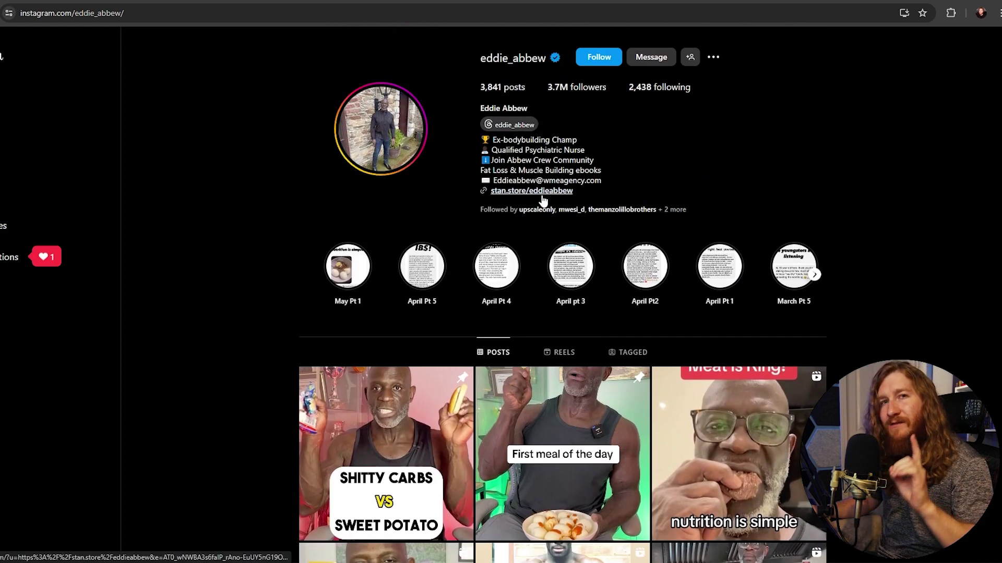
left_click(505, 195)
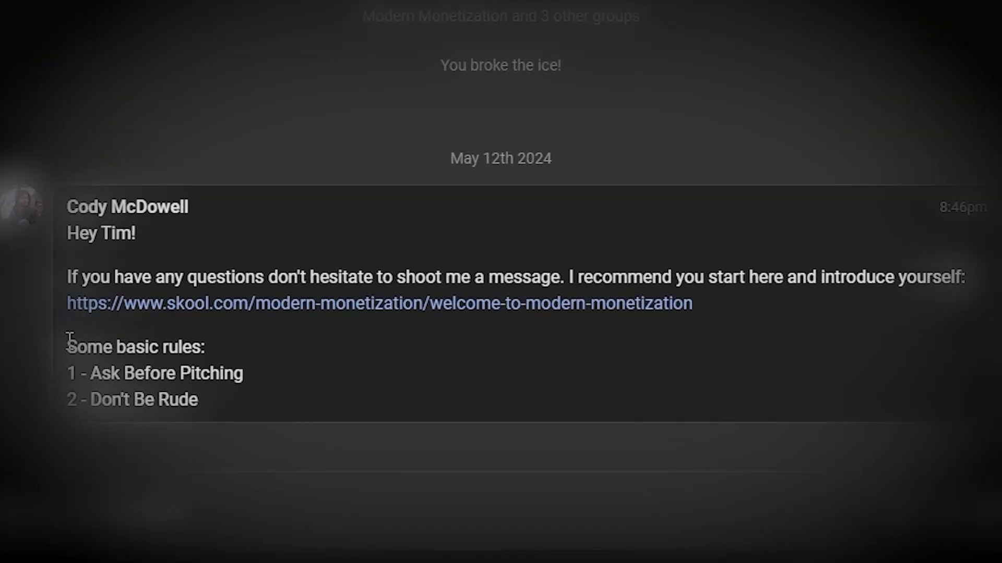
Highlight the two basic rules in the Modern Monetization welcome message
left_click_drag(67, 342, 225, 419)
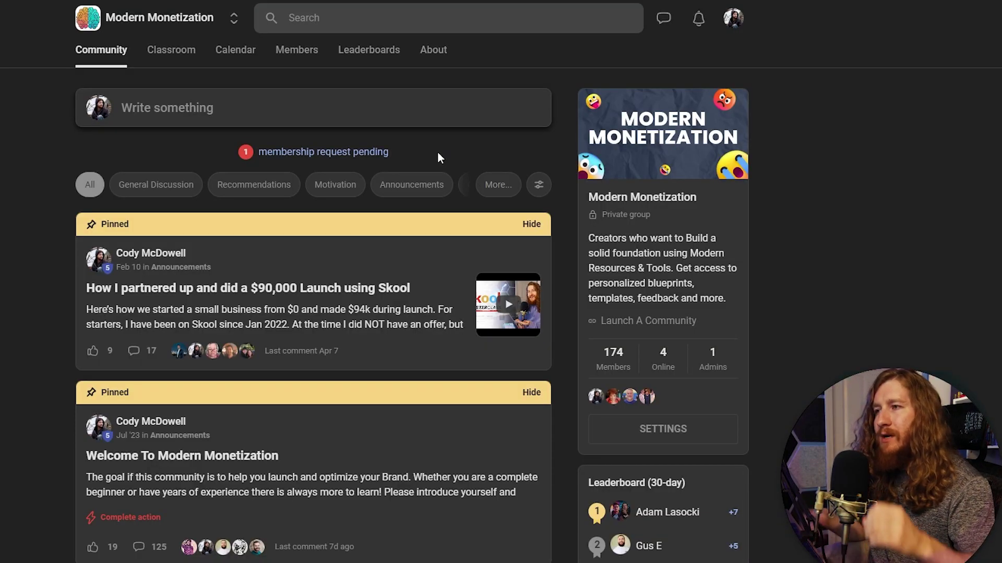
Review the pending applicant's bio and income, hurdle and following answers, then open their profile
left_click(380, 153)
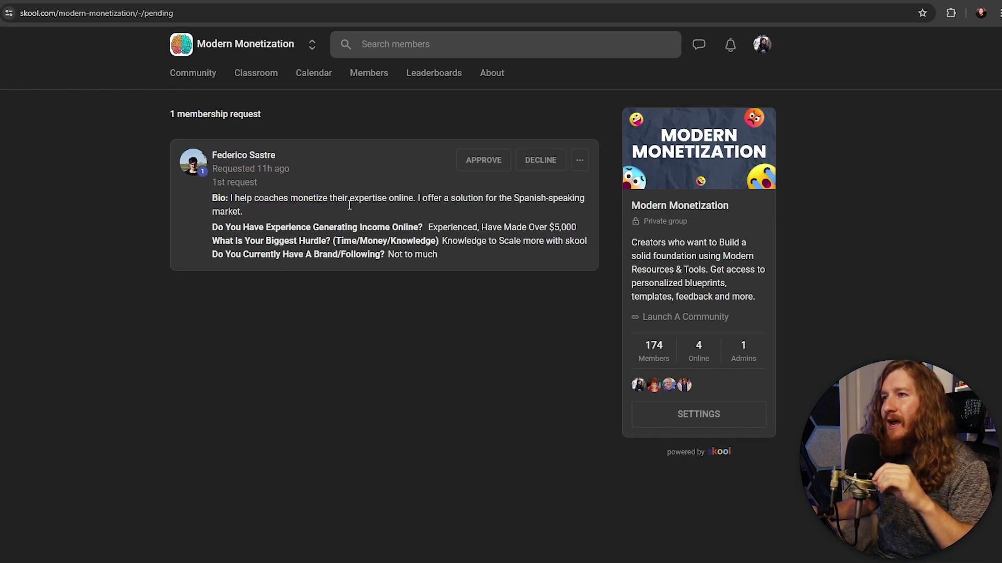
triple_click(233, 198)
left_click_drag(429, 228, 576, 228)
left_click(466, 251)
left_click_drag(443, 241, 588, 241)
left_click(547, 256)
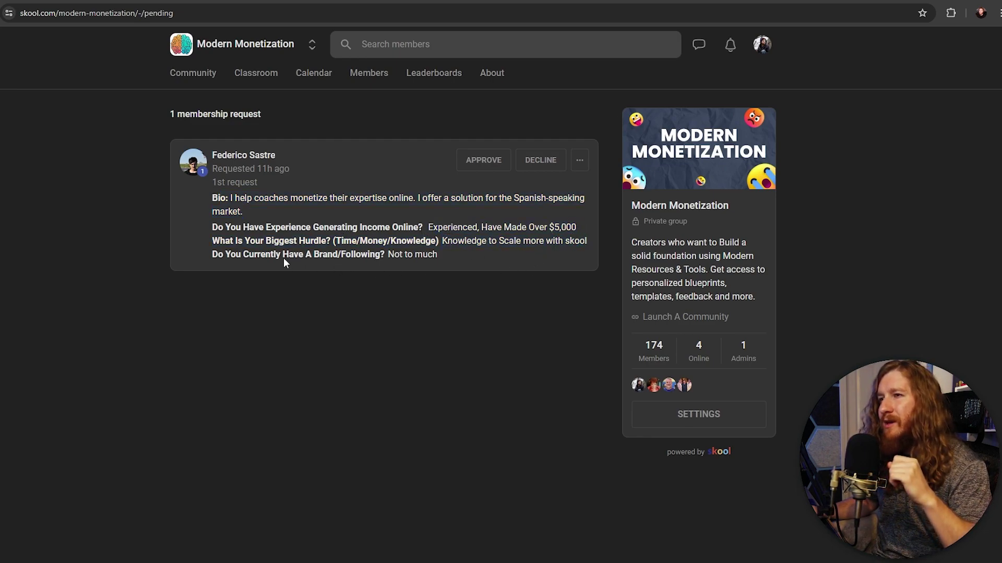
triple_click(390, 254)
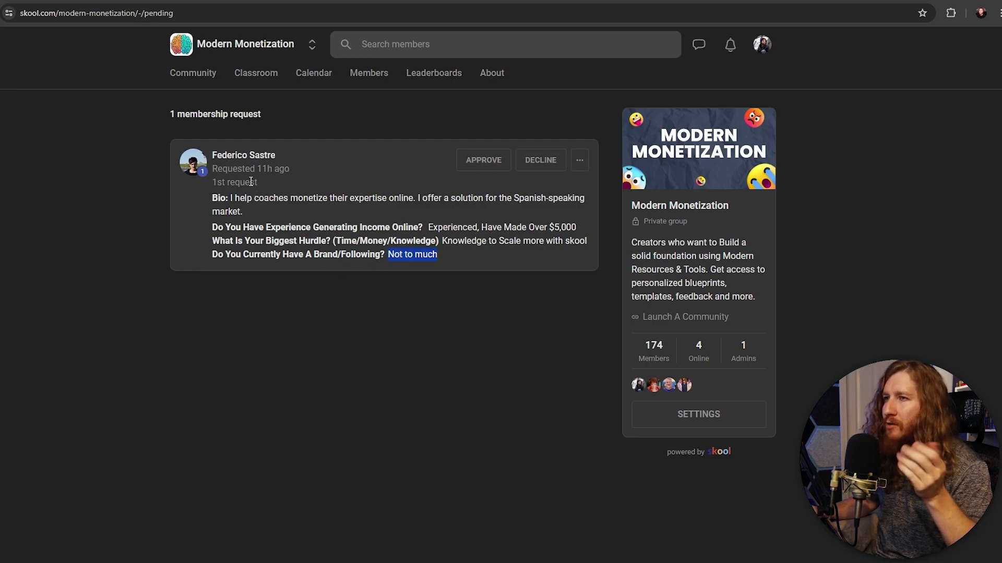
left_click(249, 160)
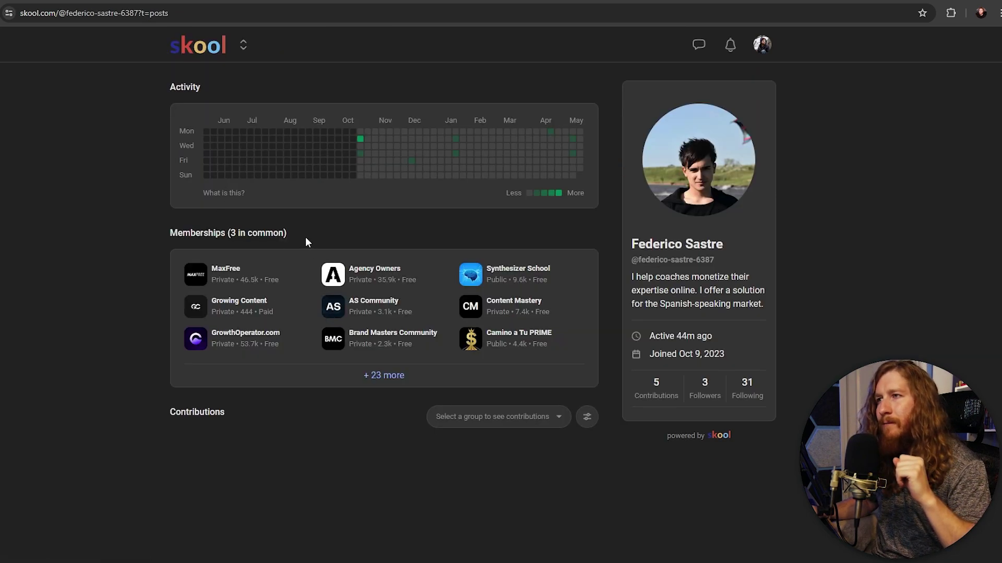
Expand the applicant's memberships via '+23 more' and scroll through all 32 groups
left_click(370, 375)
scroll(408, 382, "down", 2)
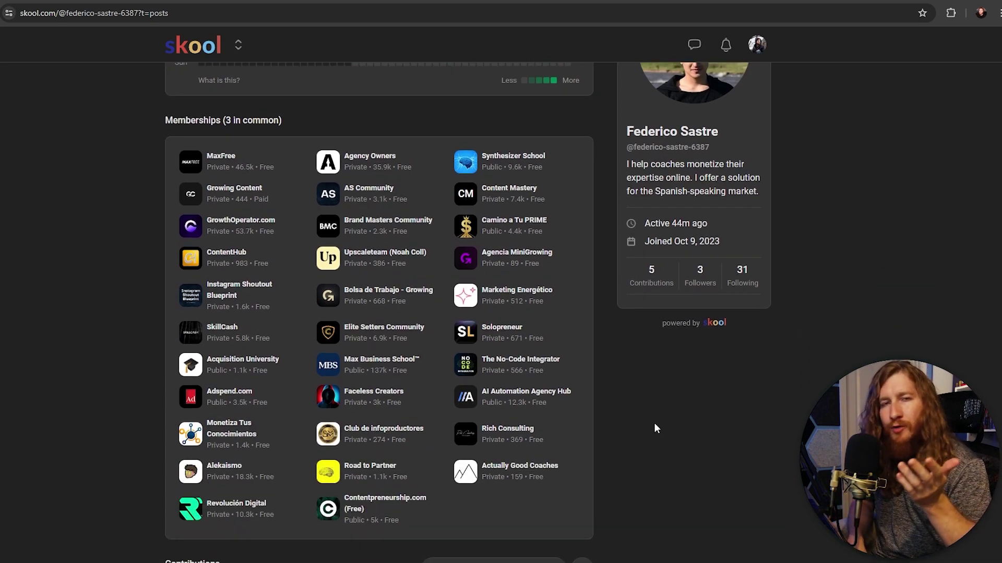
scroll(621, 383, "up", 2)
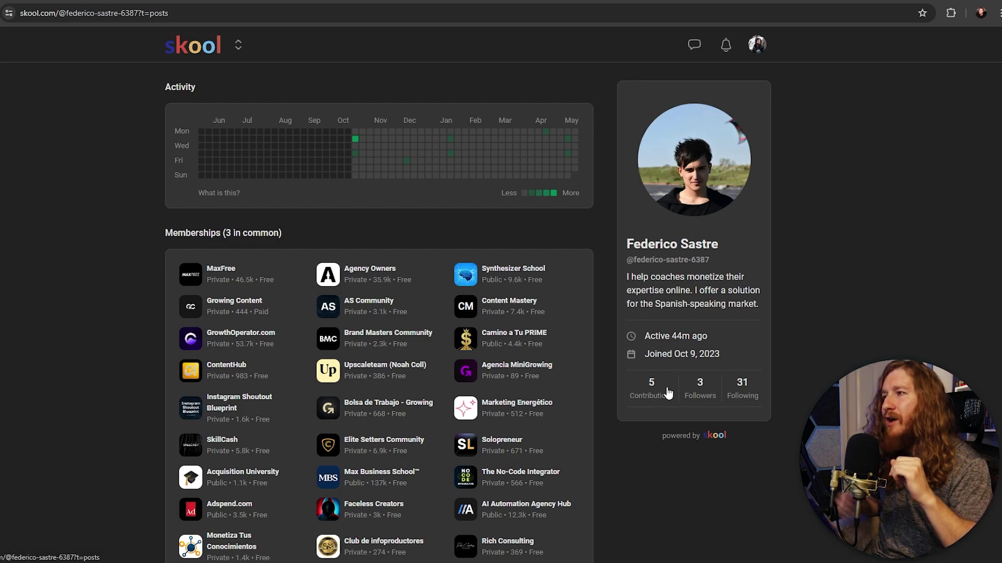
scroll(402, 229, "down", 1)
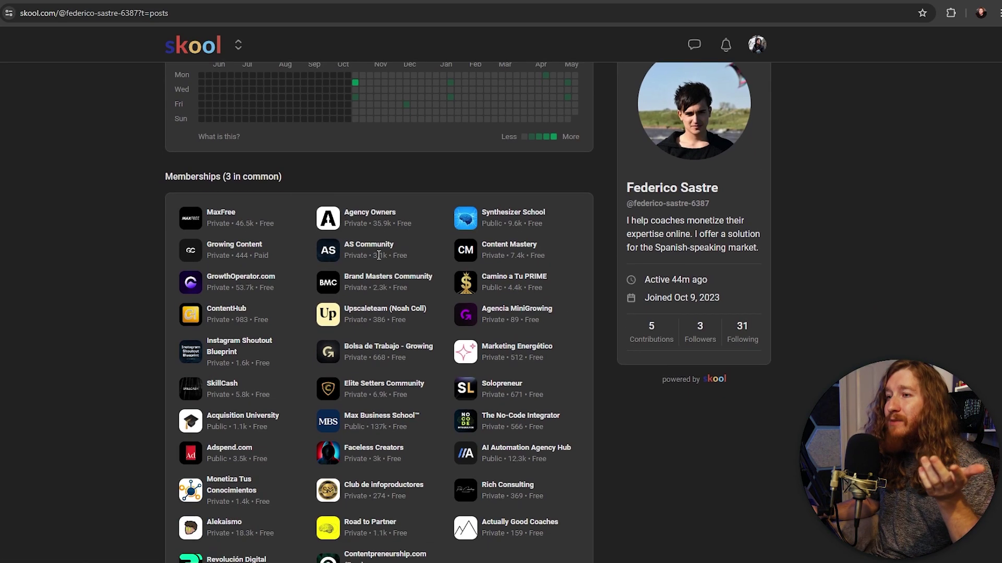
scroll(380, 401, "down", 1)
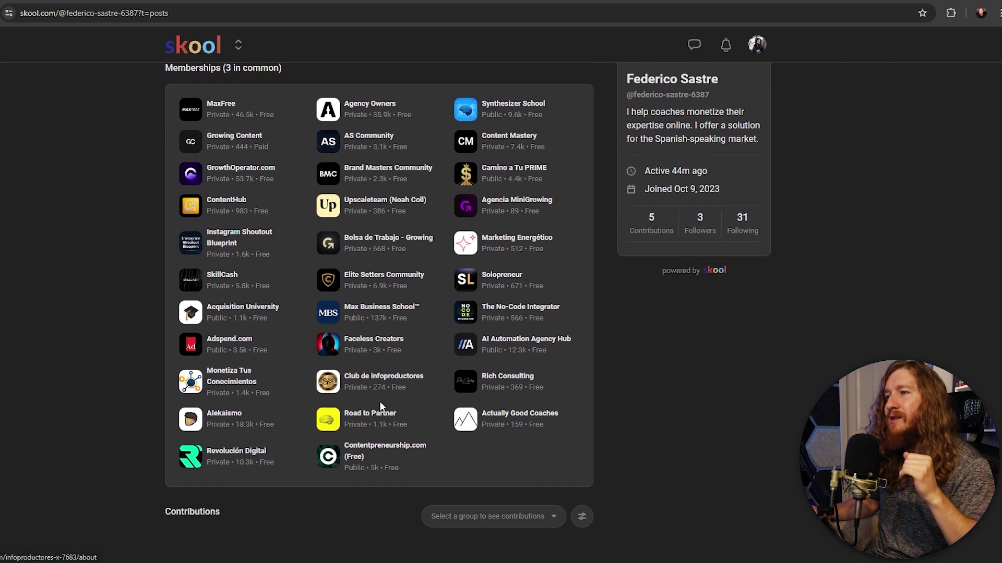
scroll(476, 380, "up", 2)
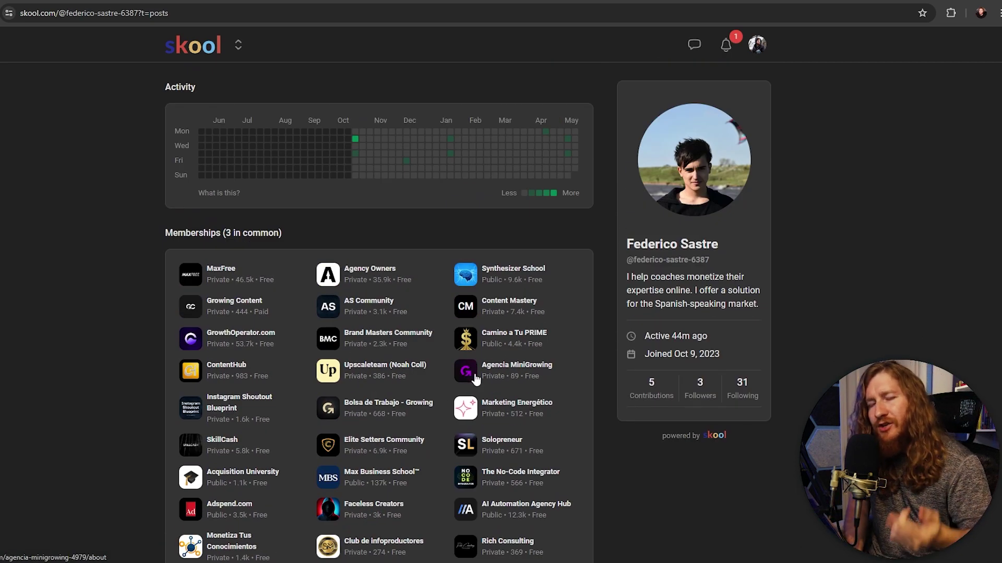